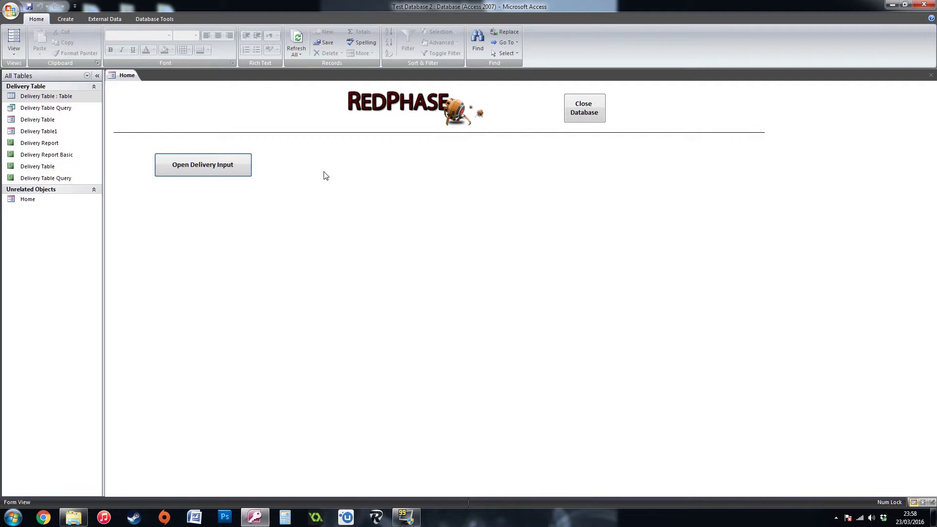
Step: In the Delivery Table Input form, enter a test record: customer B, 23/03/2016, quantity 200
click(202, 172)
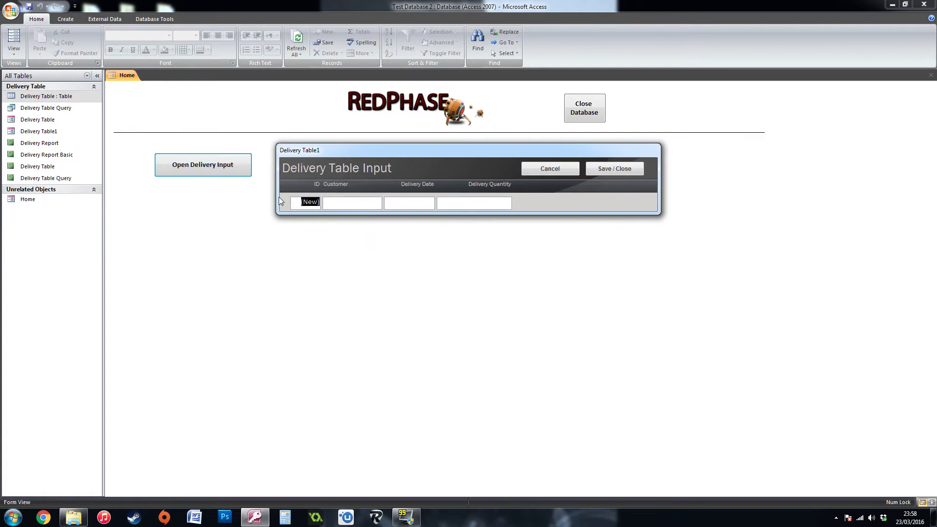
key(Tab)
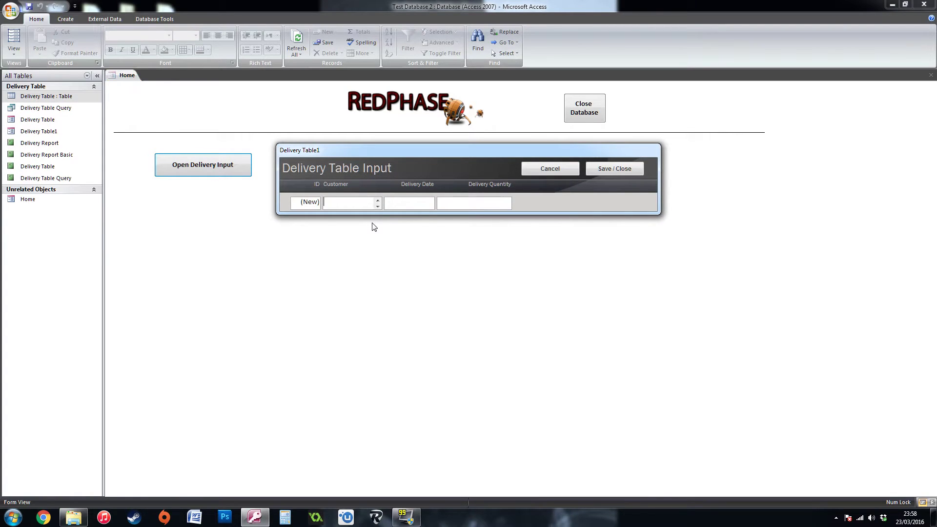
text(B23/03/2016)
key(Tab)
text(200)
Step: Discard the test record with Cancel and close the form with Save / Close
key(Tab)
click(326, 202)
click(550, 174)
click(603, 168)
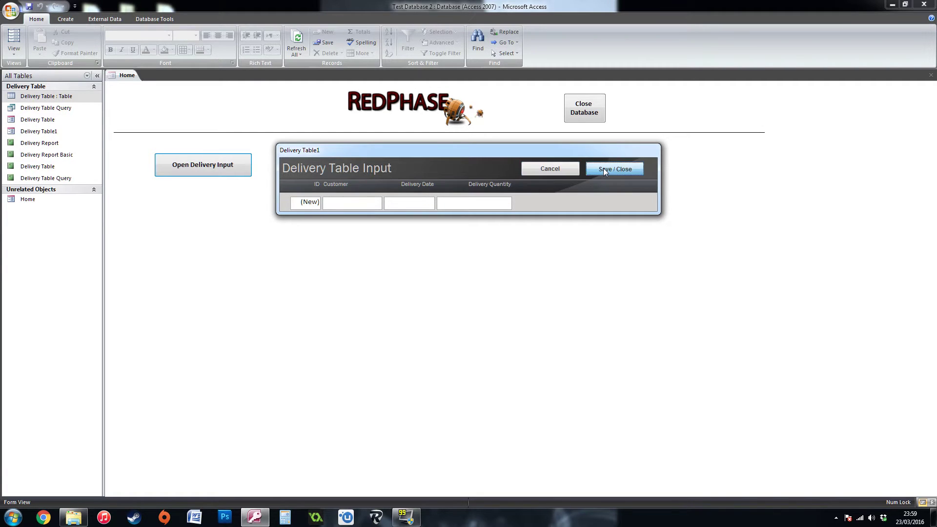
Step: Open the Delivery Table datasheet to check its records, then close it
double_click(59, 96)
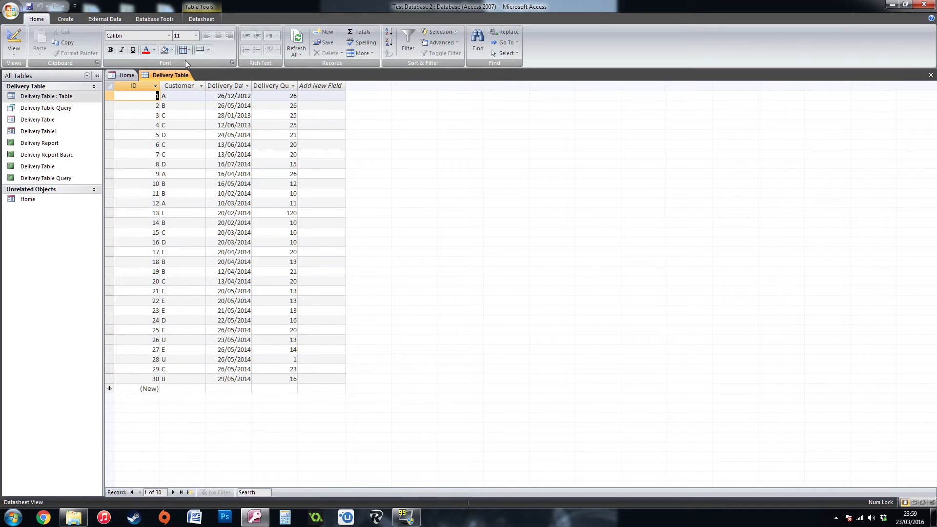
right_click(187, 78)
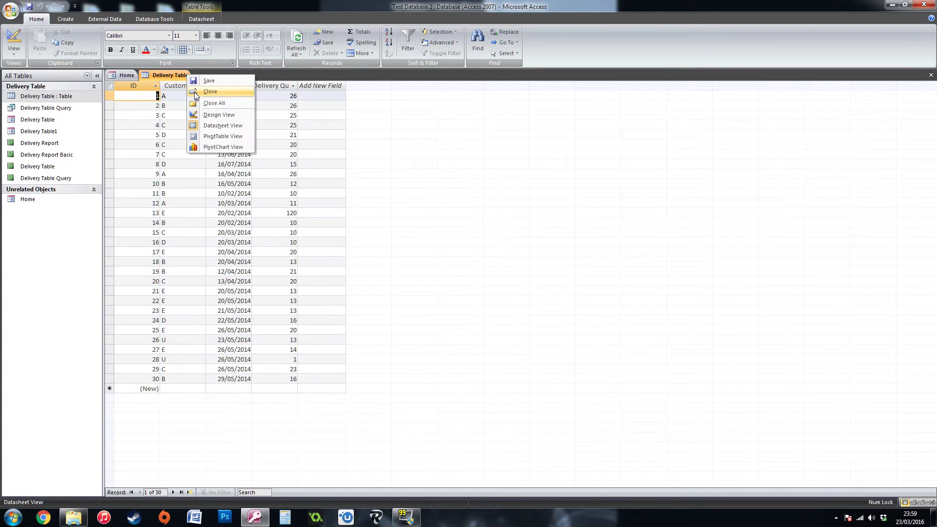
click(208, 90)
Step: Reopen the Delivery Table Input form and switch it to Design View
click(219, 172)
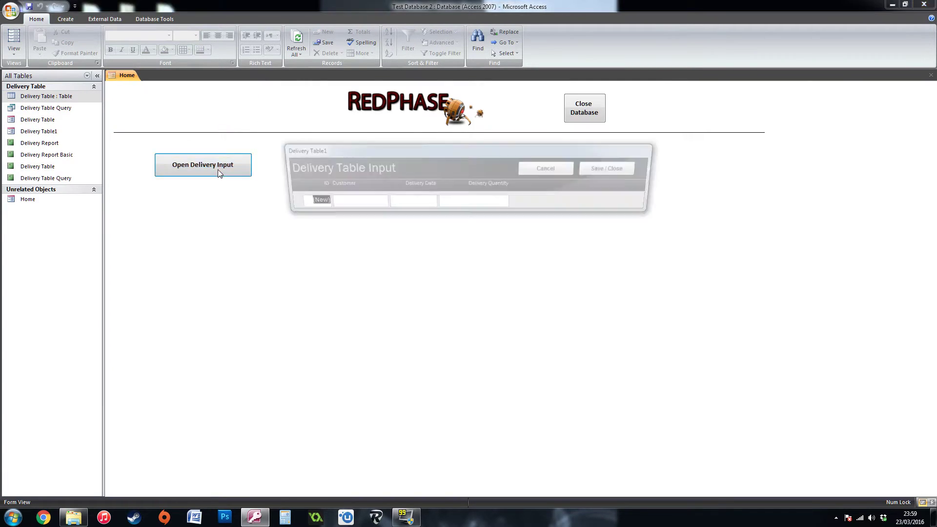
right_click(423, 168)
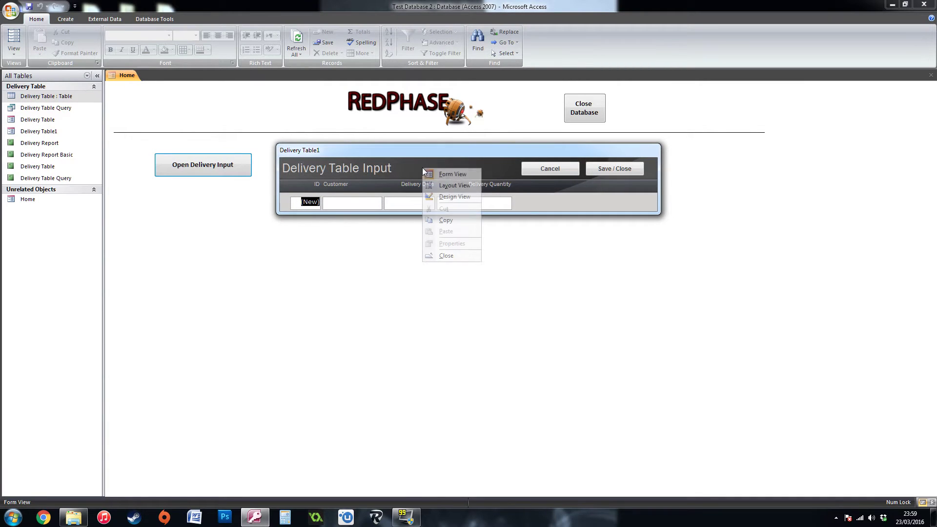
click(466, 198)
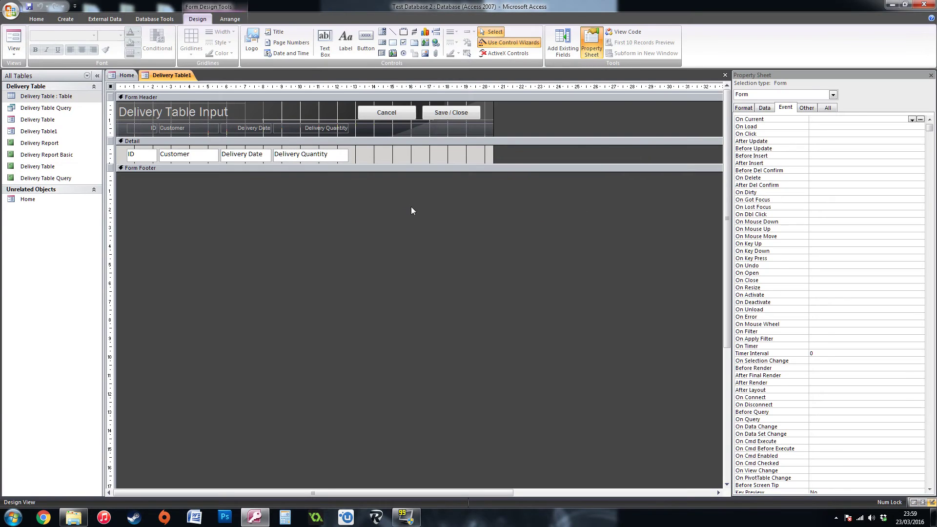
Step: Delete the old Cancel button and draw a new button in the form header
click(386, 112)
key(Delete)
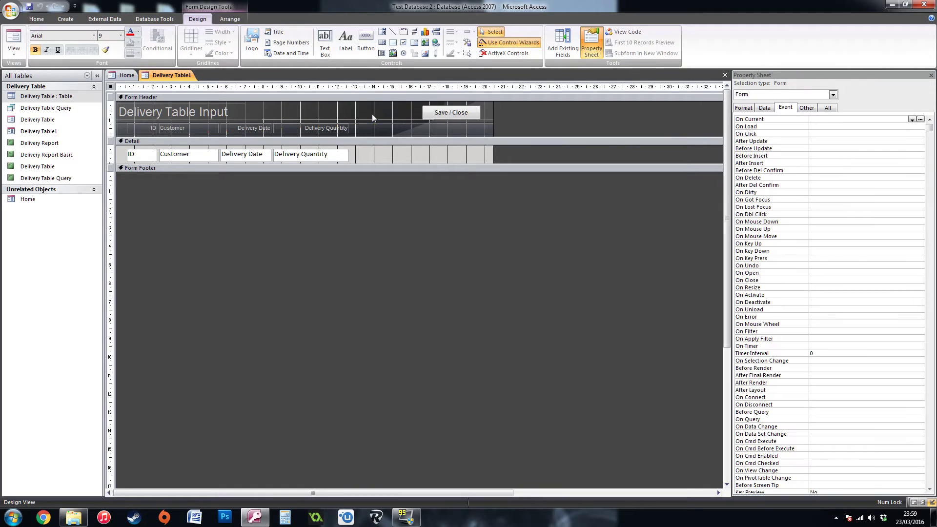
click(364, 52)
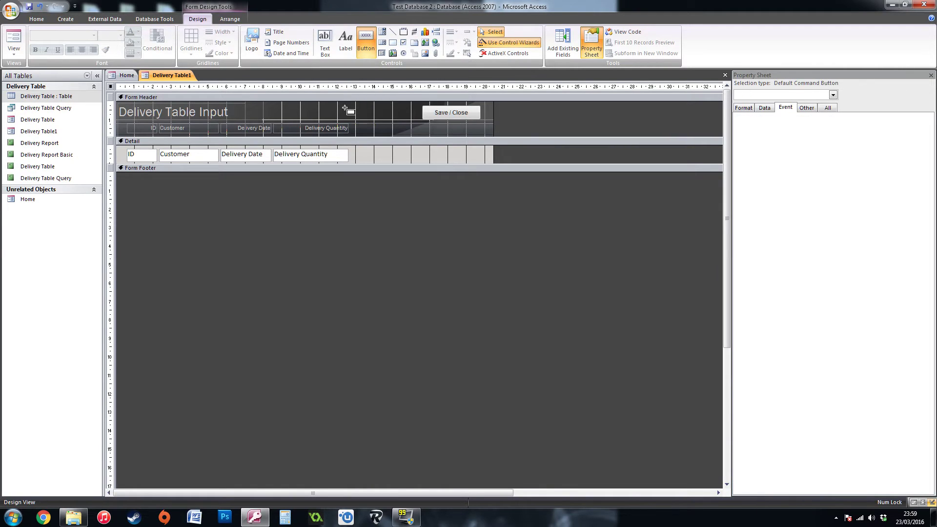
drag(343, 104, 405, 120)
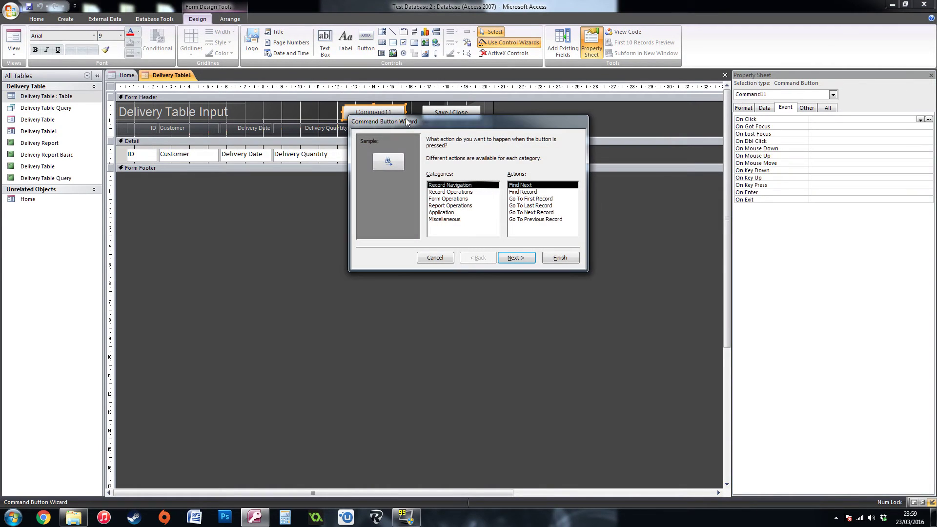
Step: In the Command Button Wizard, choose Form Operations > Open Form, showing all records
click(466, 199)
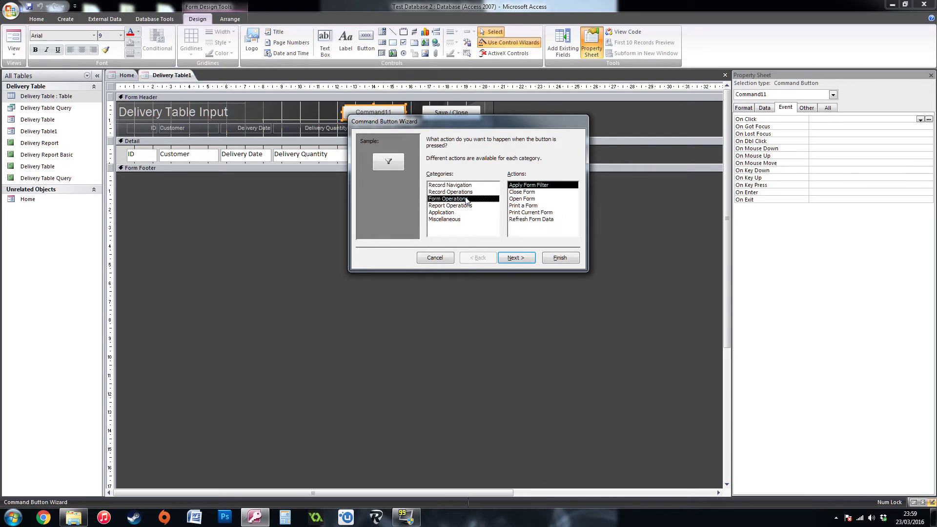
click(528, 199)
click(517, 257)
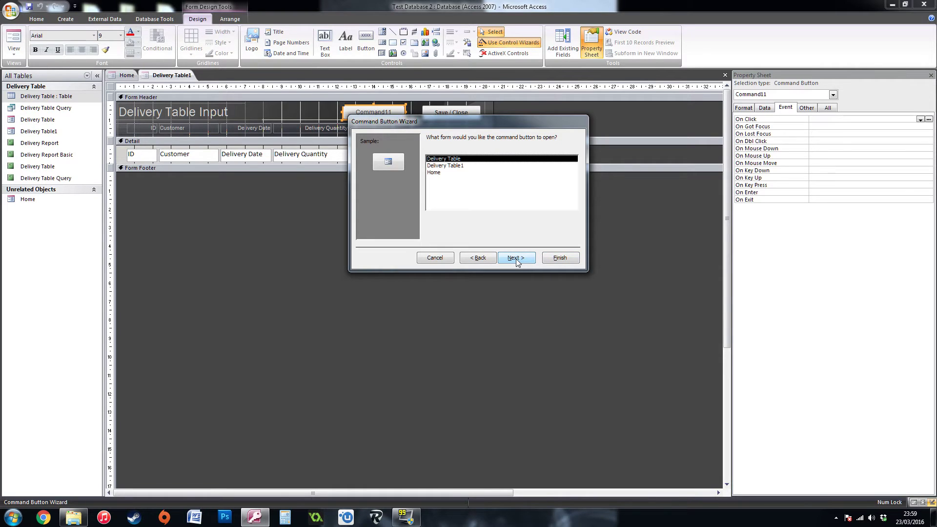
click(517, 259)
click(482, 190)
click(490, 207)
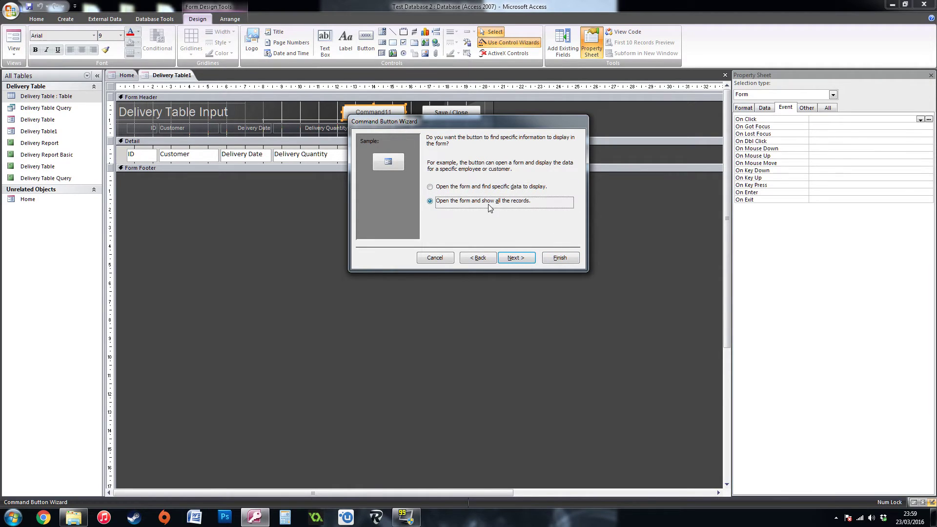
Step: Give the new button the text caption 'Cancel' instead of 'Open Form'
click(517, 257)
click(442, 179)
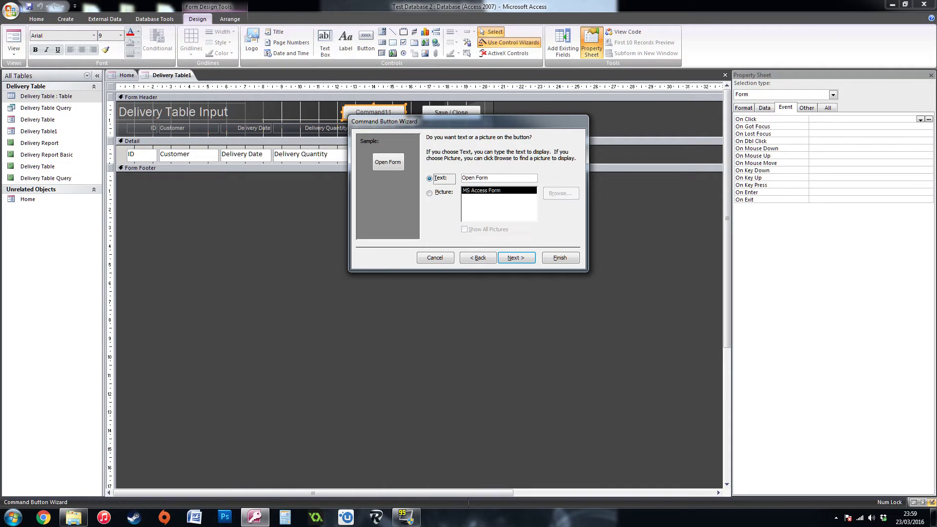
key(Tab)
key(BackSpace)
text(Cancel)
click(517, 257)
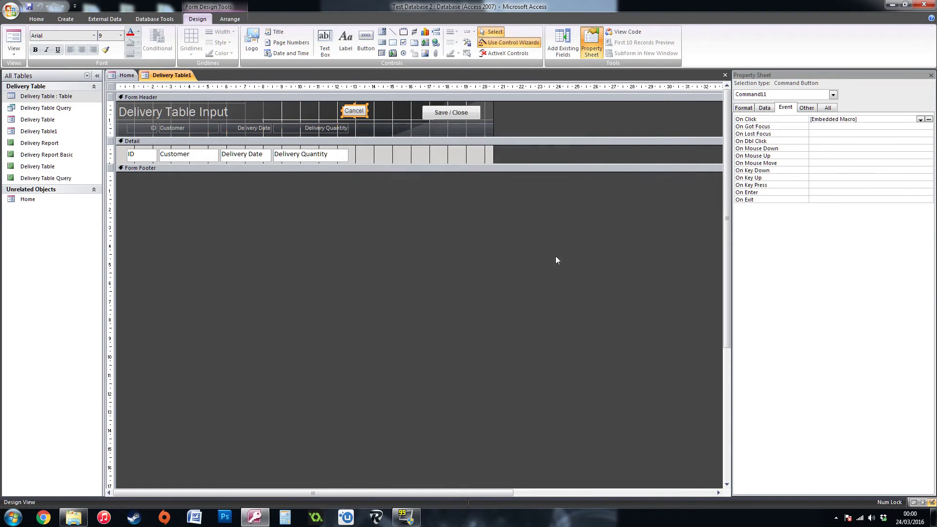
Step: Finish the wizard and widen the new Cancel button in the header
click(560, 258)
drag(342, 105, 407, 117)
click(394, 117)
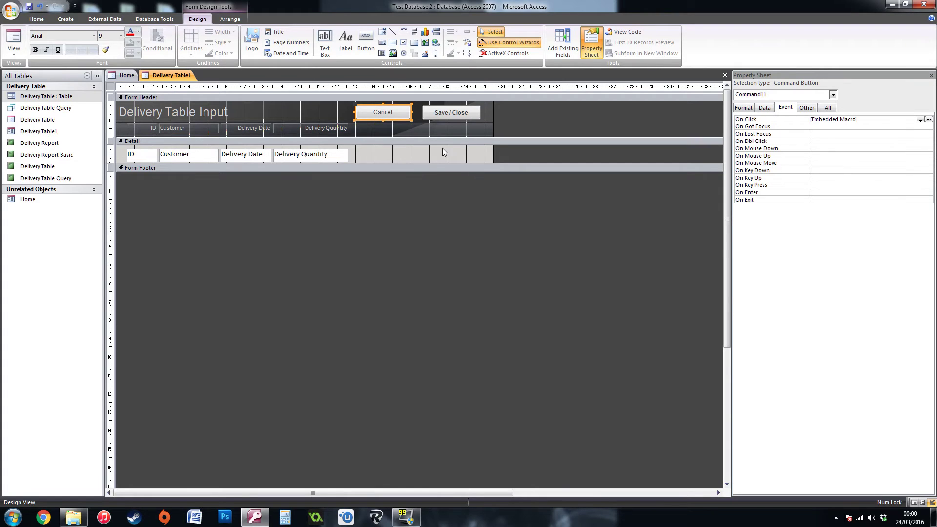
Step: Set the Cancel button's On Click property to [Event Procedure] and open its code builder
click(931, 76)
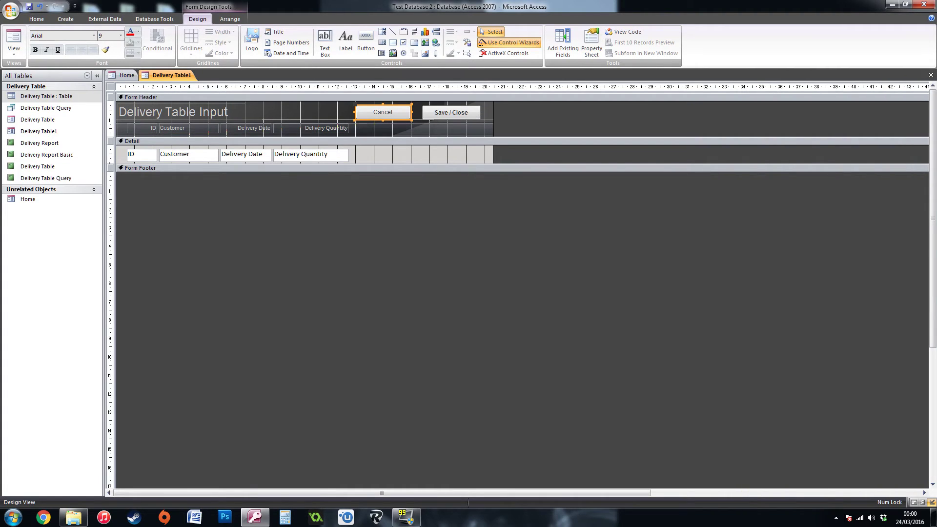
click(594, 49)
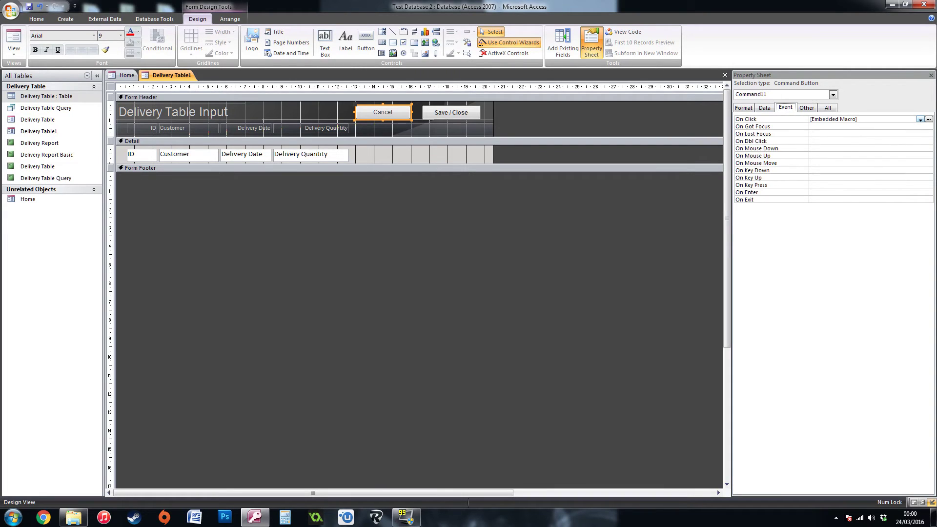
click(921, 120)
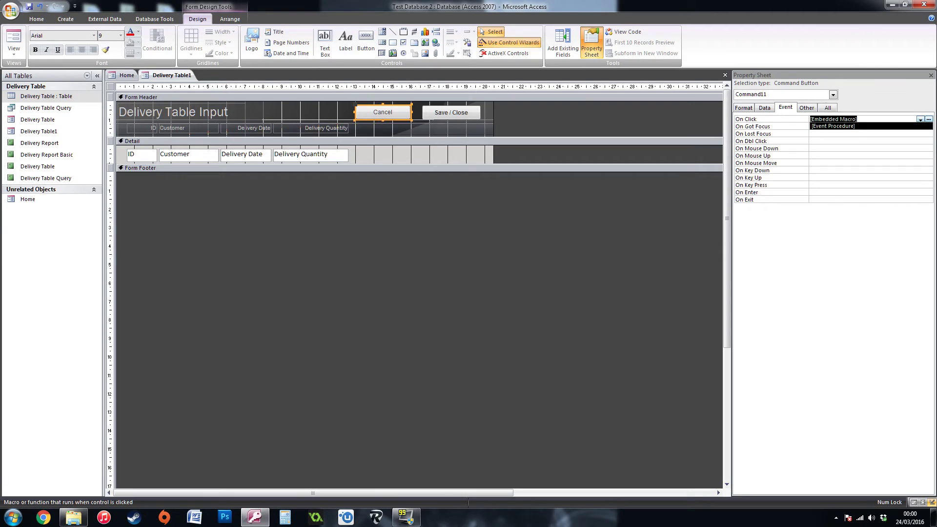
click(854, 127)
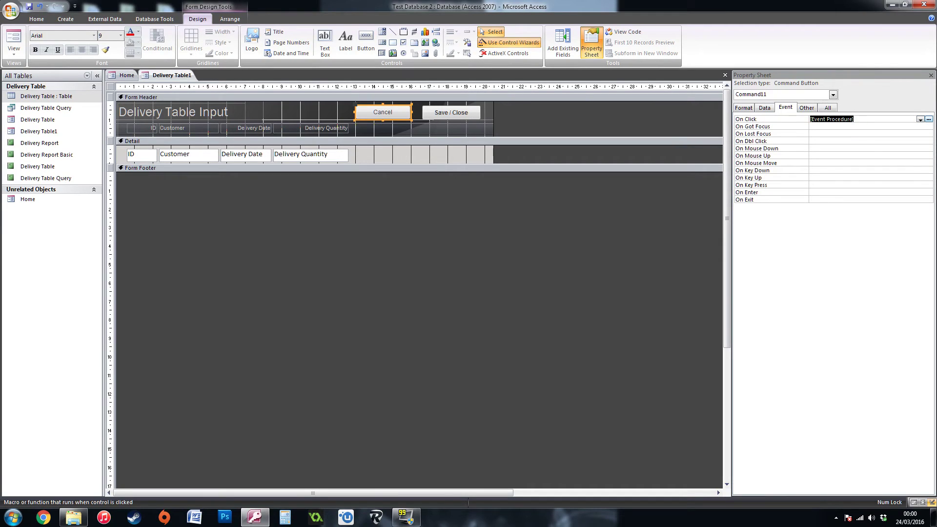
click(929, 120)
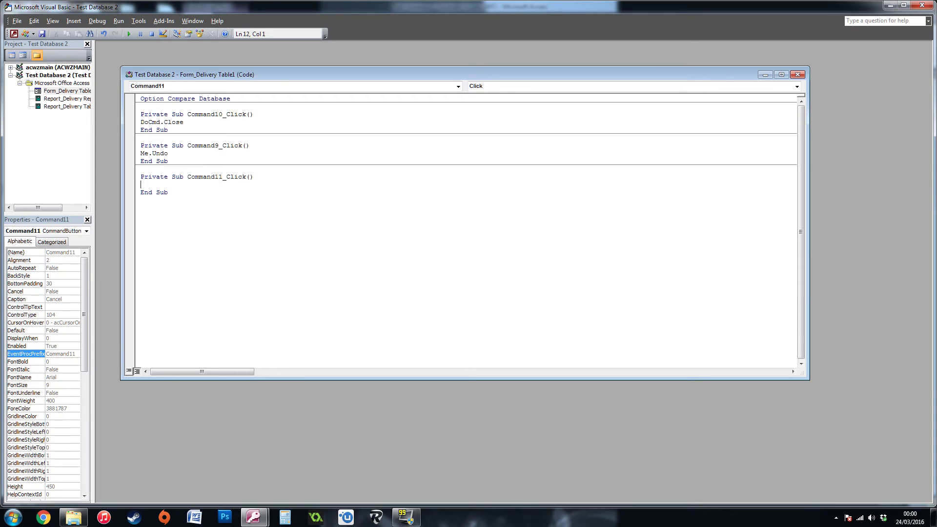
Step: Enter Me.Undo in the Command11_Click procedure, then close the code window and VBA editor
text(me.undo)
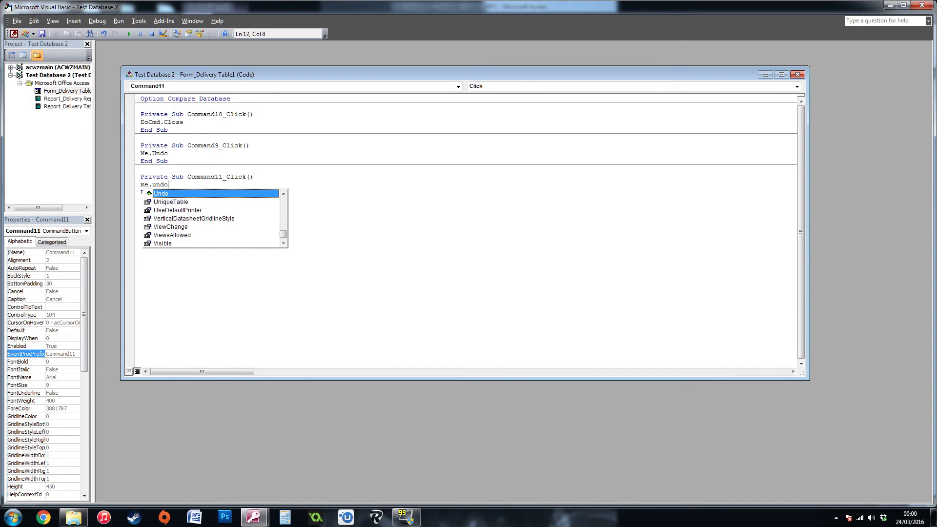
key(Tab)
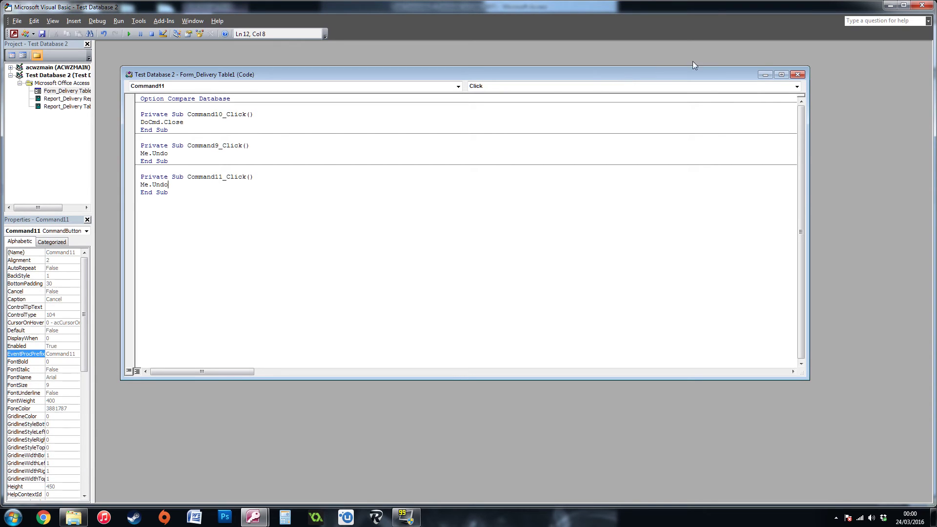
click(797, 74)
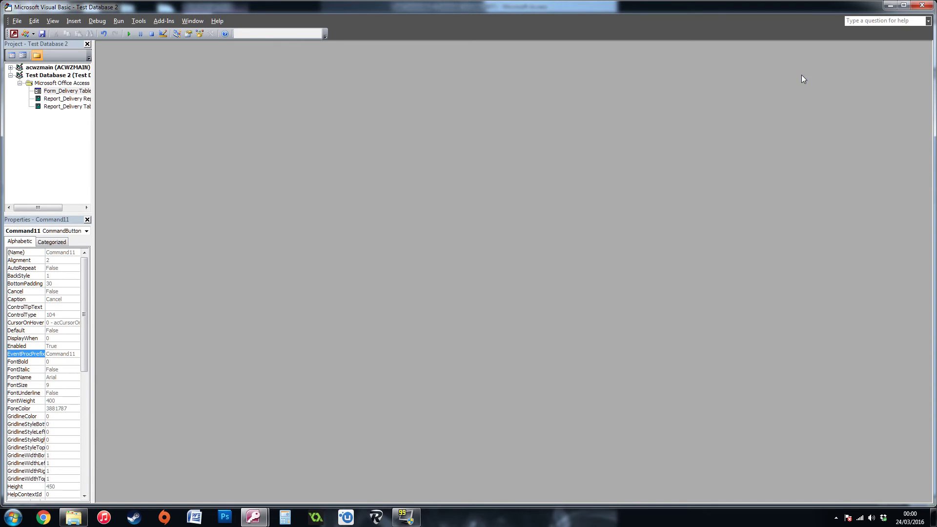
click(922, 5)
Step: Close the Delivery Table Input form's design view
click(423, 204)
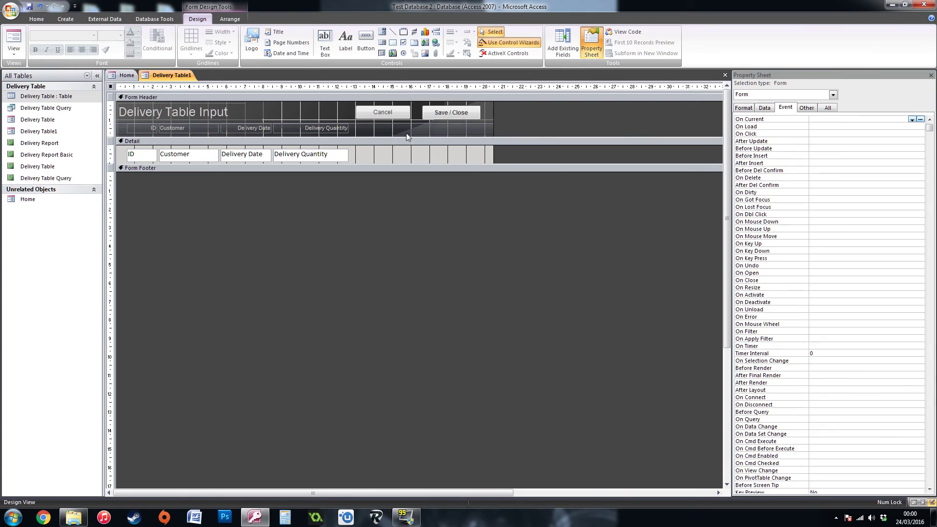
right_click(188, 78)
click(189, 78)
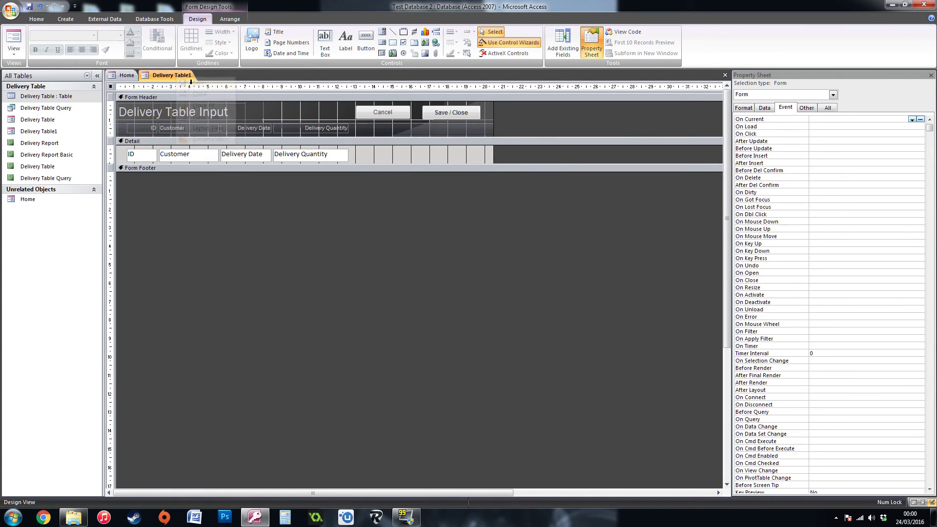
right_click(191, 79)
click(205, 95)
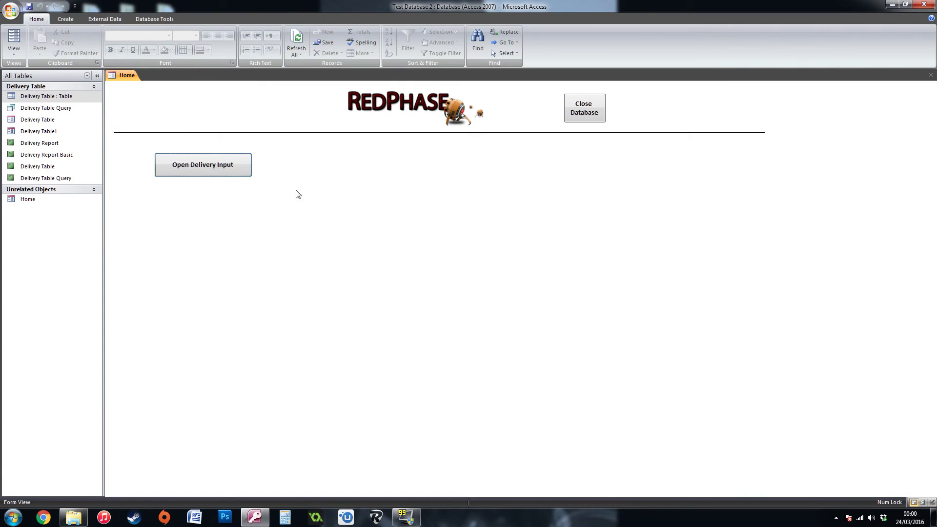
Step: Open the Delivery Table Input form and type a test record: B, 26/03/2016, quantity 200
click(230, 170)
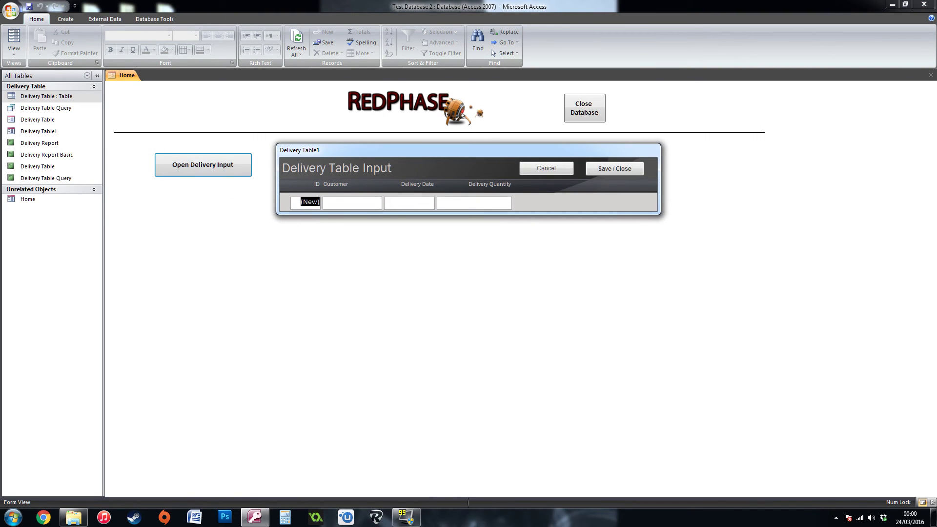
click(350, 203)
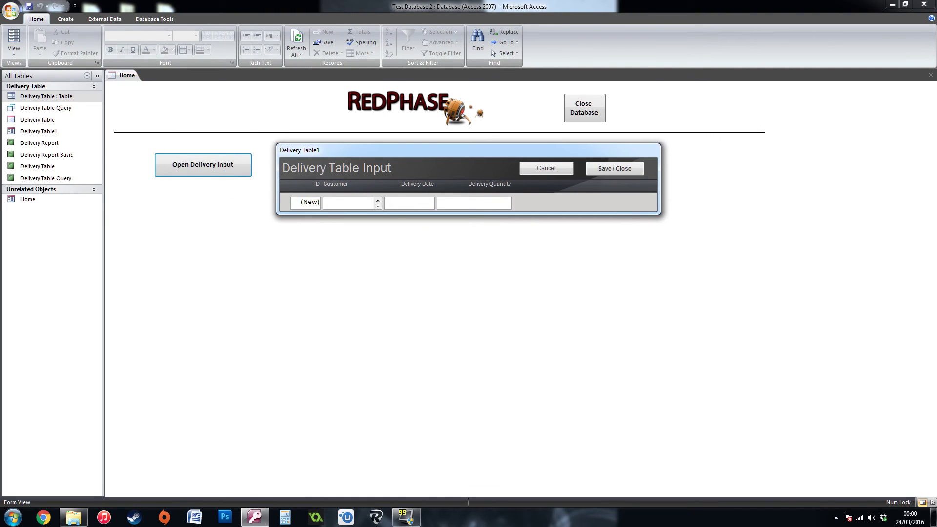
text(B)
key(Tab)
text(26/03/2016)
key(Tab)
text(200)
Step: Discard the record with the new Cancel button, close the form, and confirm Delivery Table has no new row
click(547, 170)
click(608, 168)
double_click(47, 96)
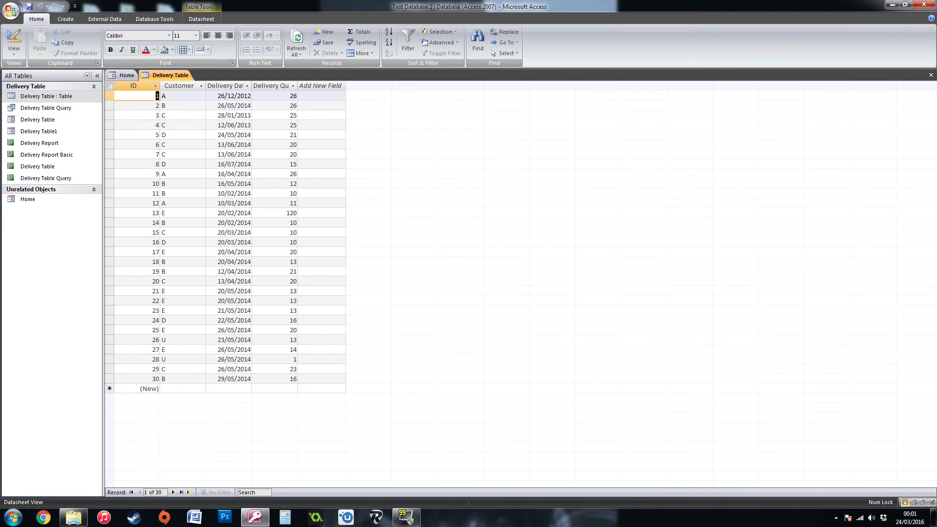
right_click(167, 83)
right_click(176, 76)
click(195, 97)
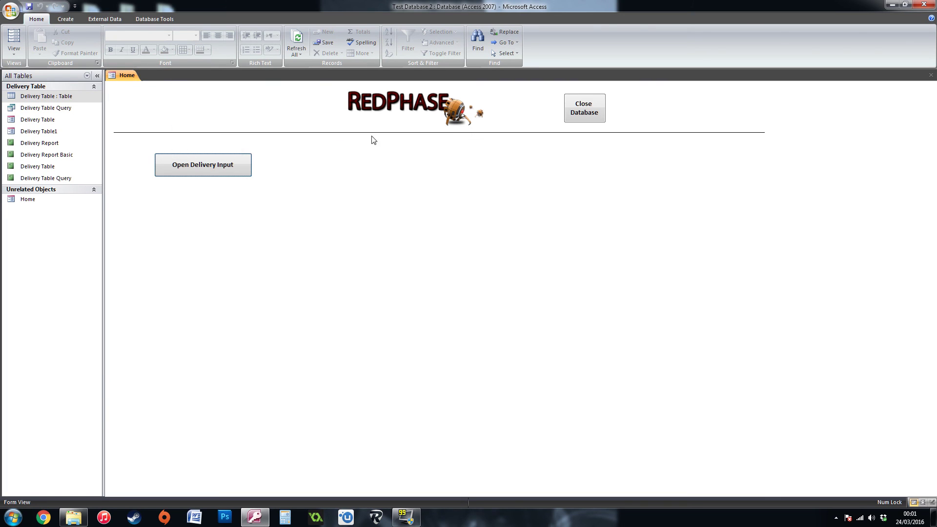